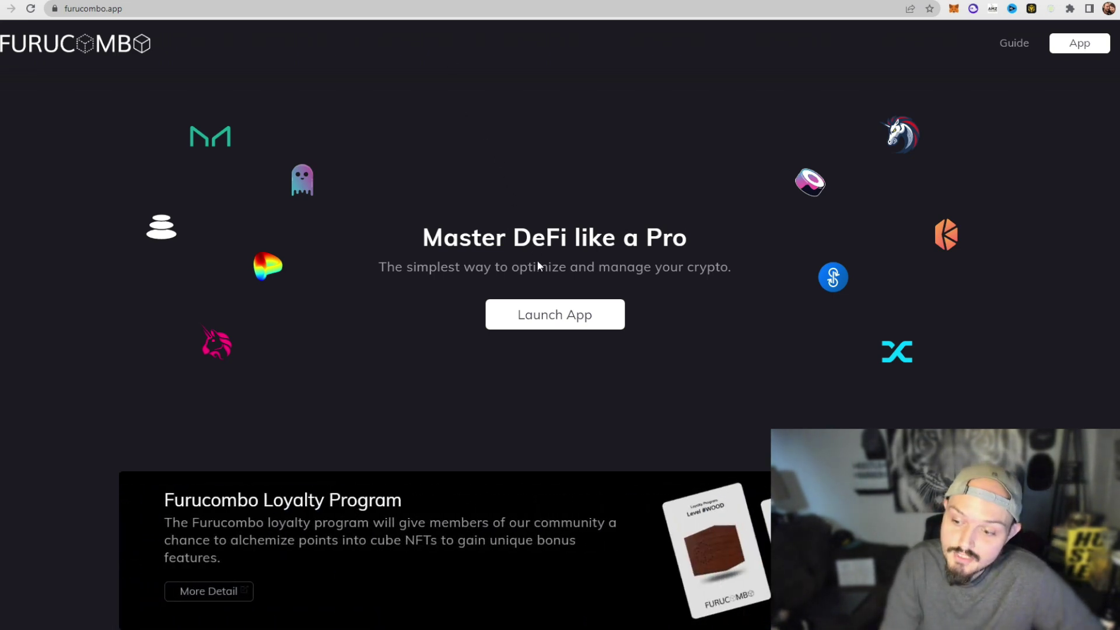
# Launch the Furucombo app from the landing page to reach the Invest page.
pyautogui.click(545, 313)
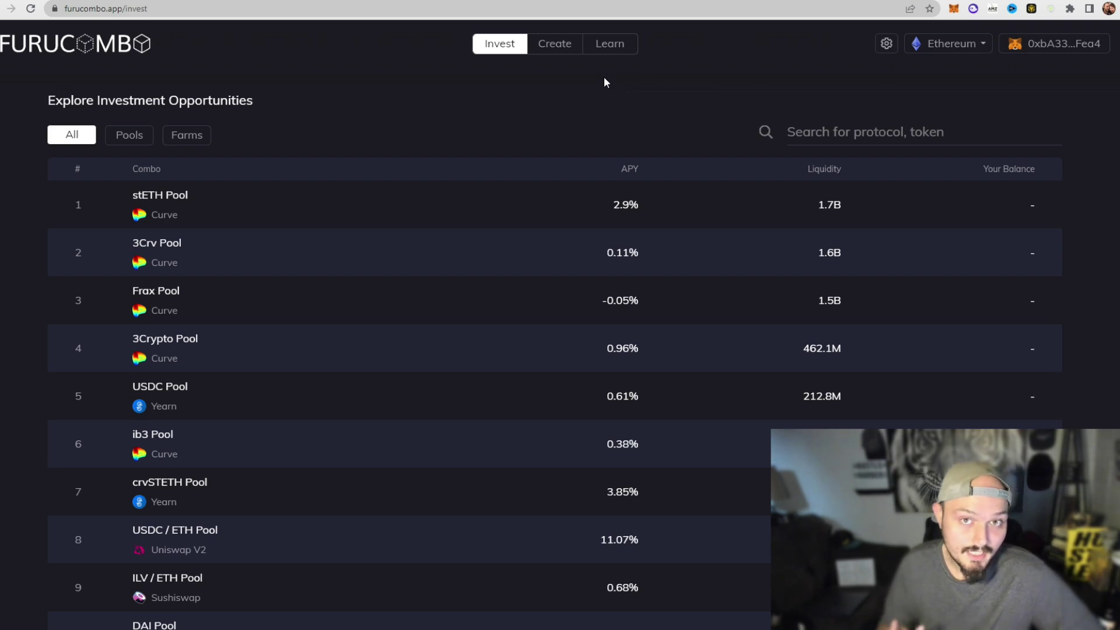
pyautogui.click(568, 48)
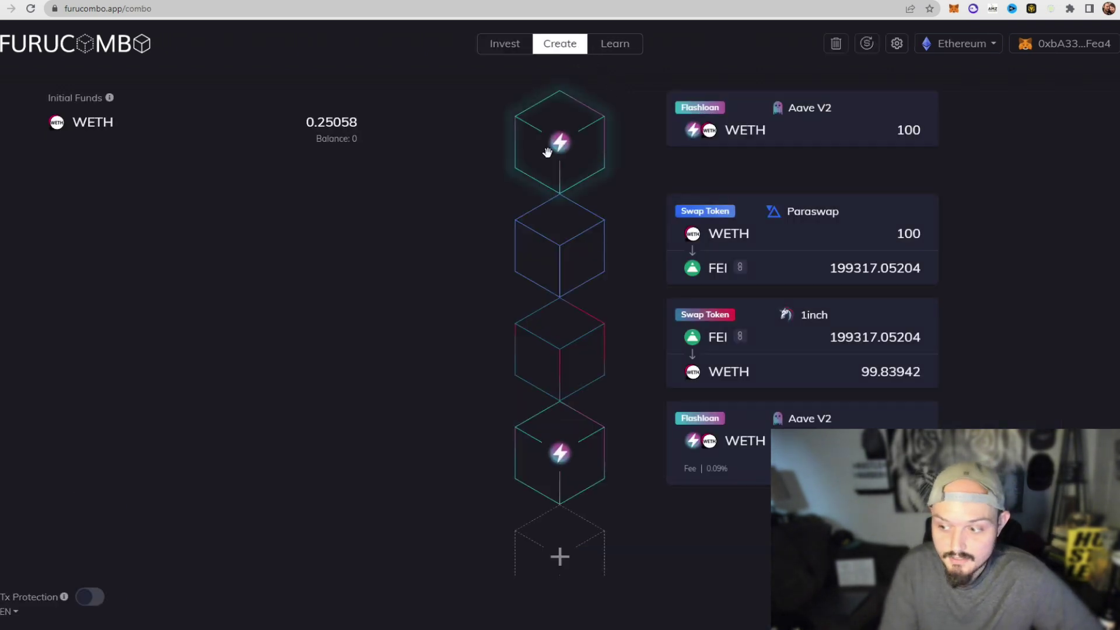
# Delete the old flashloan, Paraswap and 1inch cards, then add an Aave V2 Flashloan cube.
pyautogui.click(901, 111)
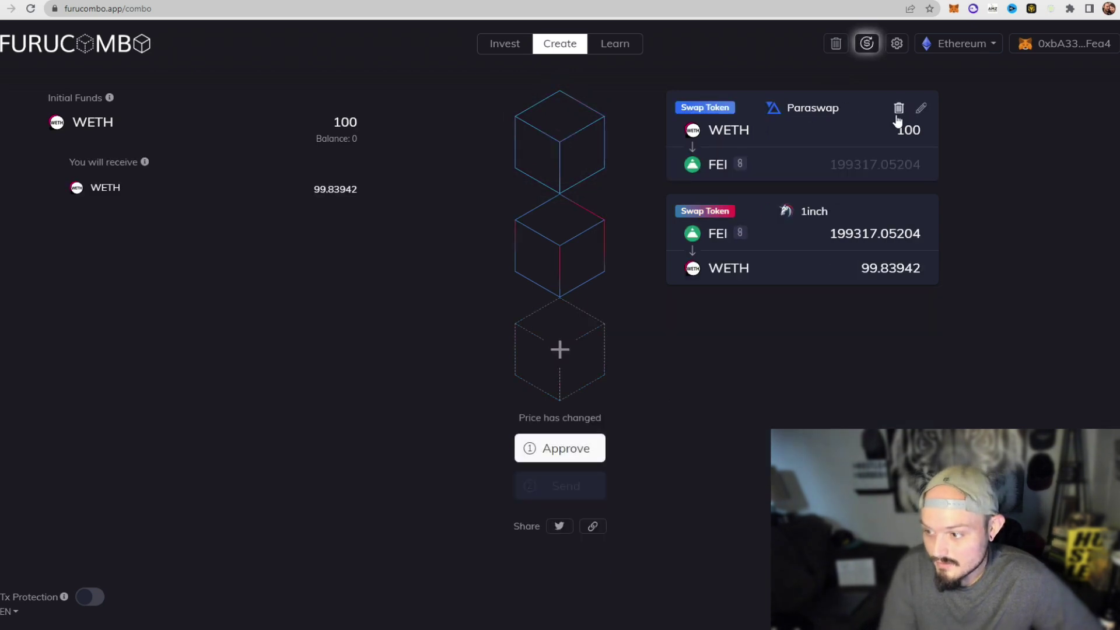
pyautogui.click(900, 111)
pyautogui.click(899, 112)
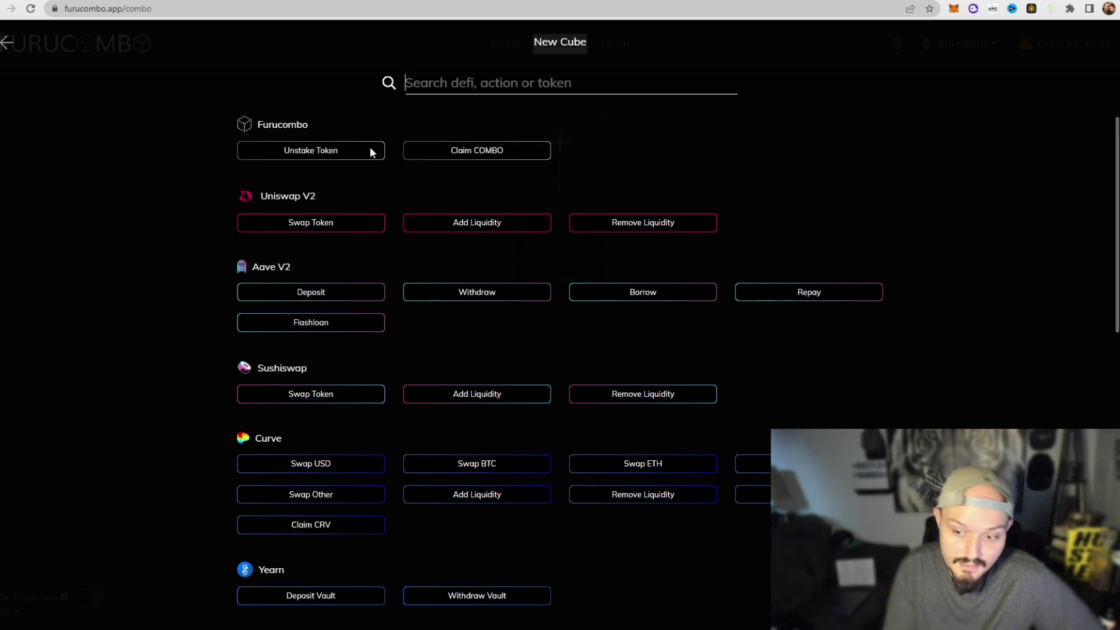
pyautogui.click(329, 325)
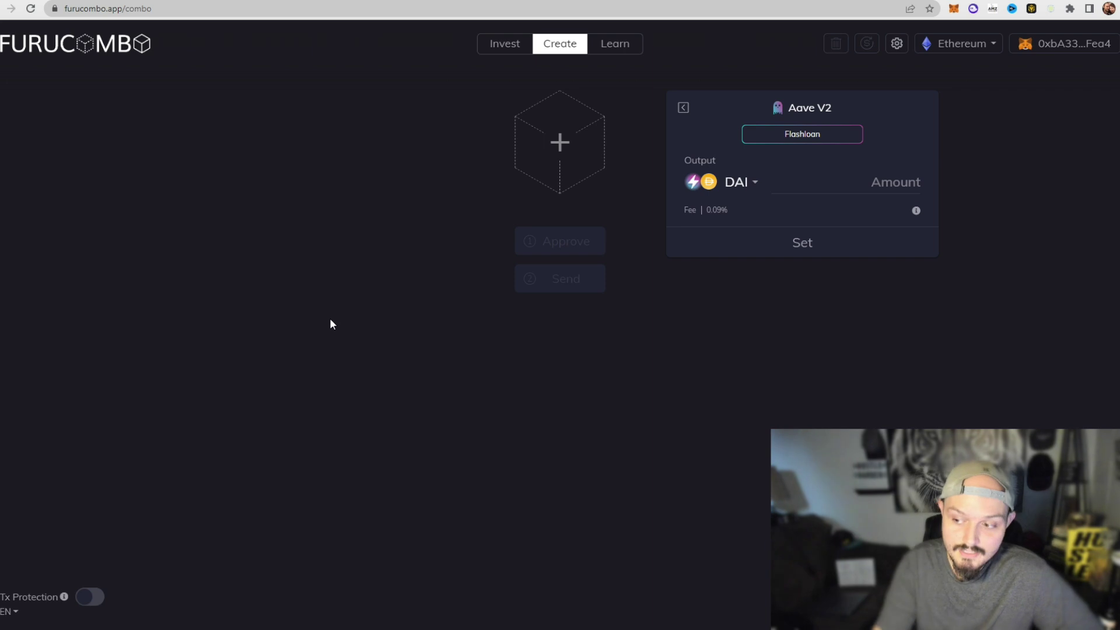
# Set the Aave V2 flashloan to 100 WETH, creating its -100.09 WETH repayment.
pyautogui.click(747, 188)
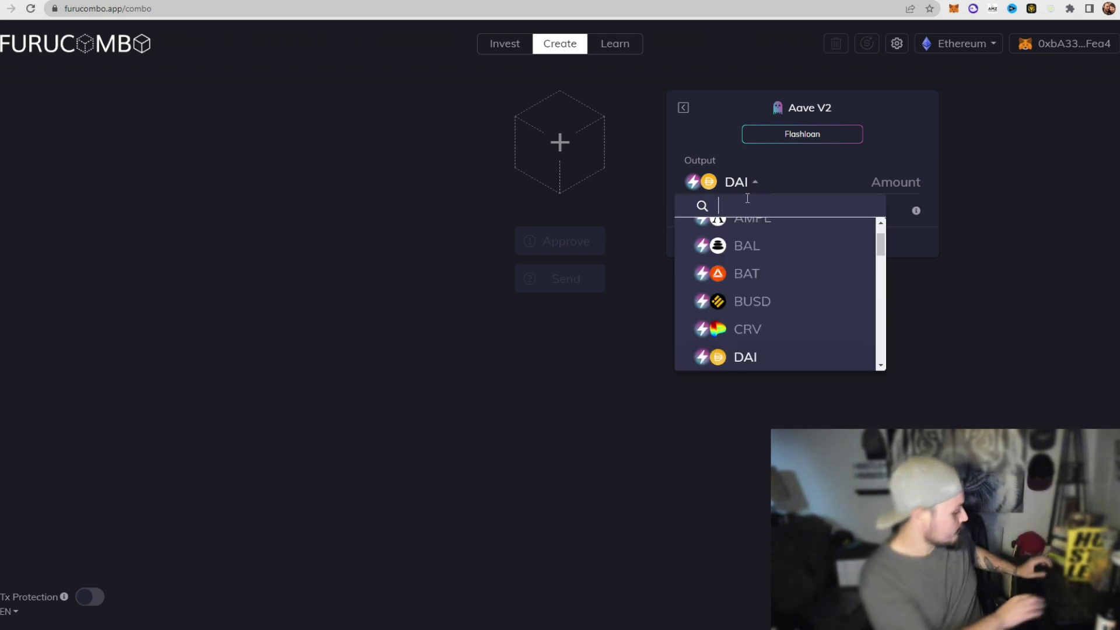
pyautogui.write('weth')
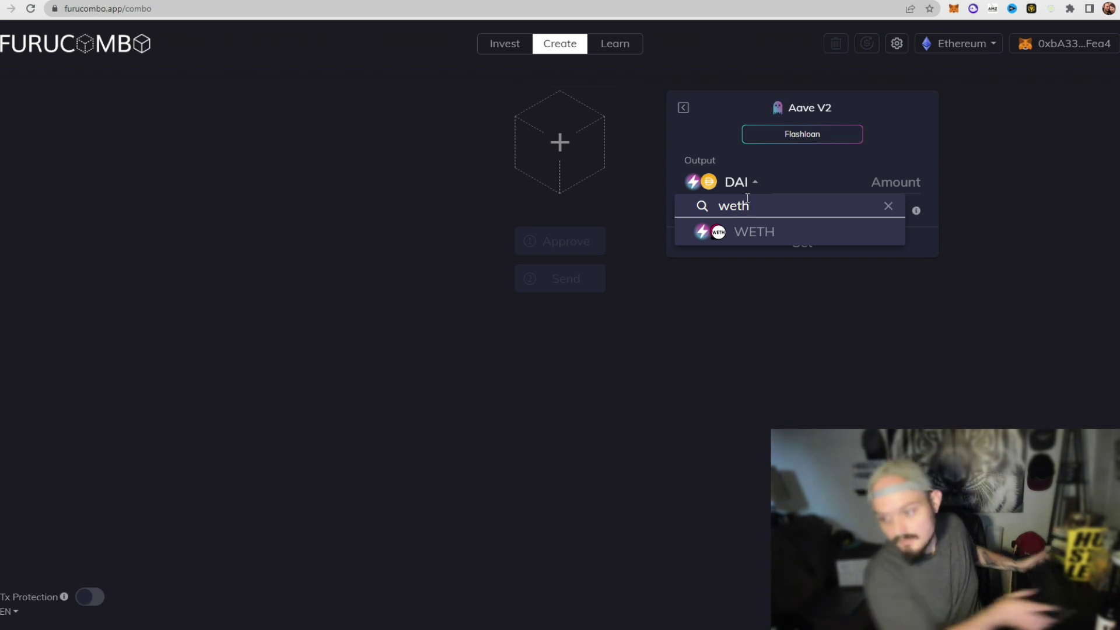
pyautogui.click(811, 239)
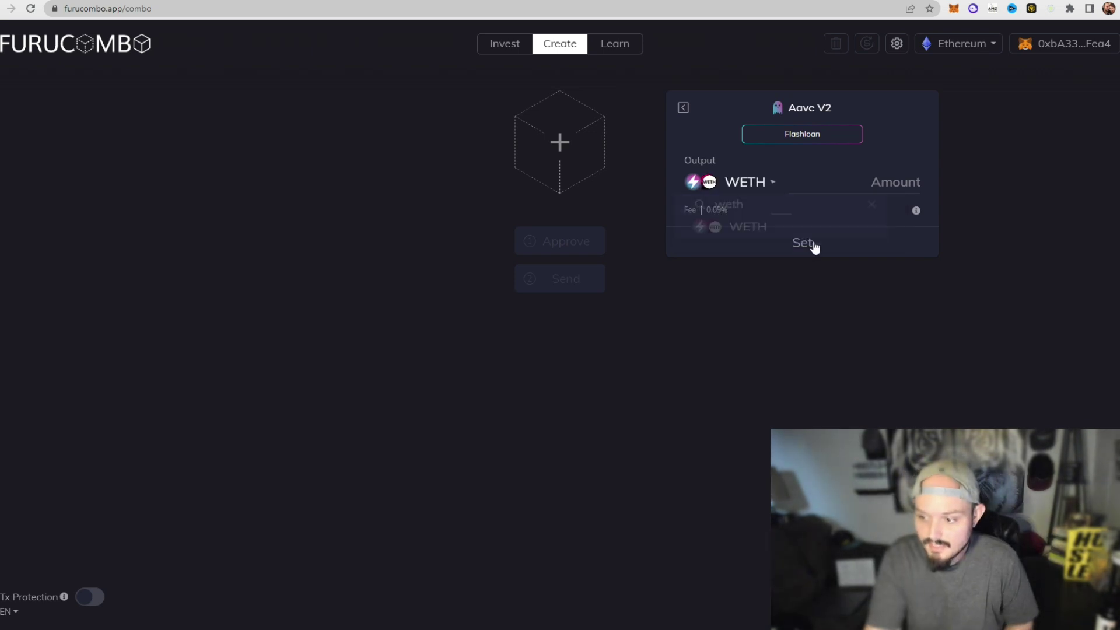
pyautogui.click(887, 184)
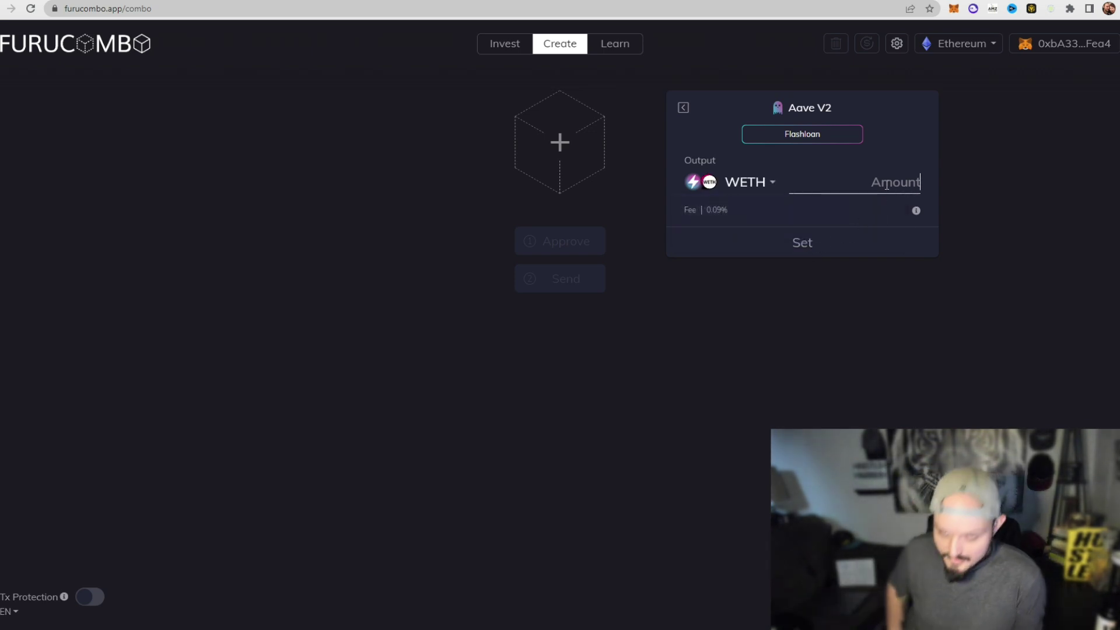
pyautogui.write('100')
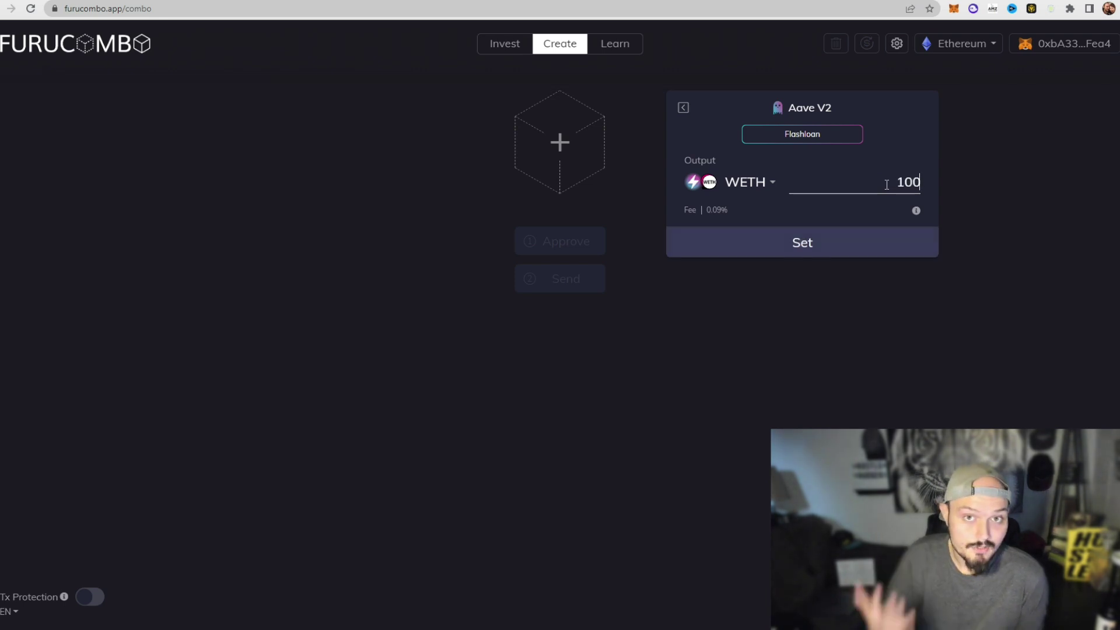
pyautogui.click(798, 251)
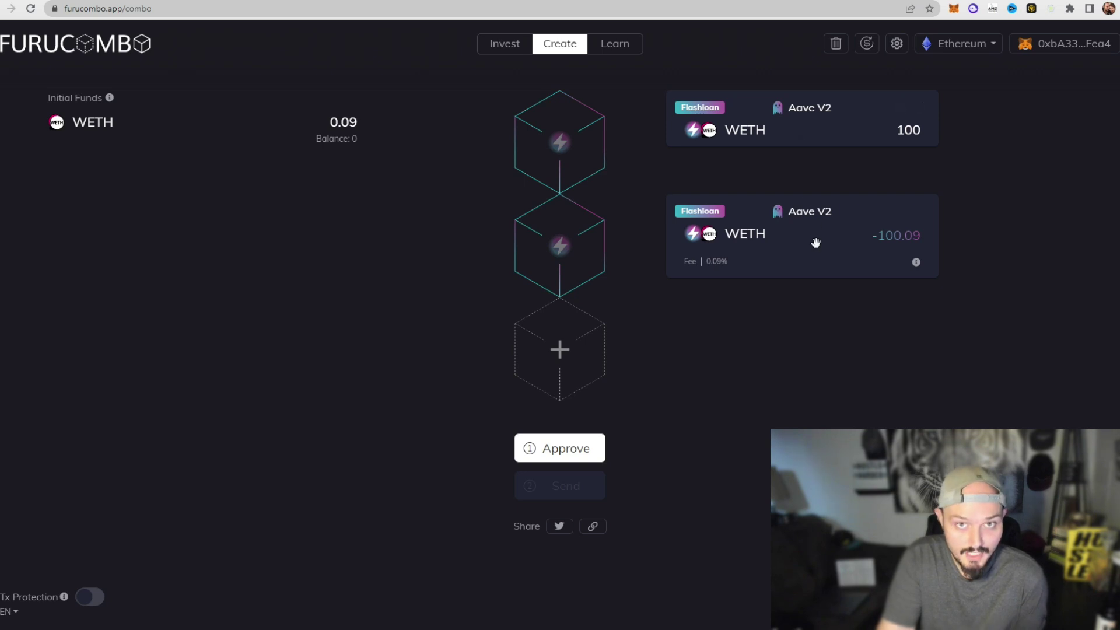
# Bring up the New Cube action list below the flashloan cubes.
pyautogui.click(574, 351)
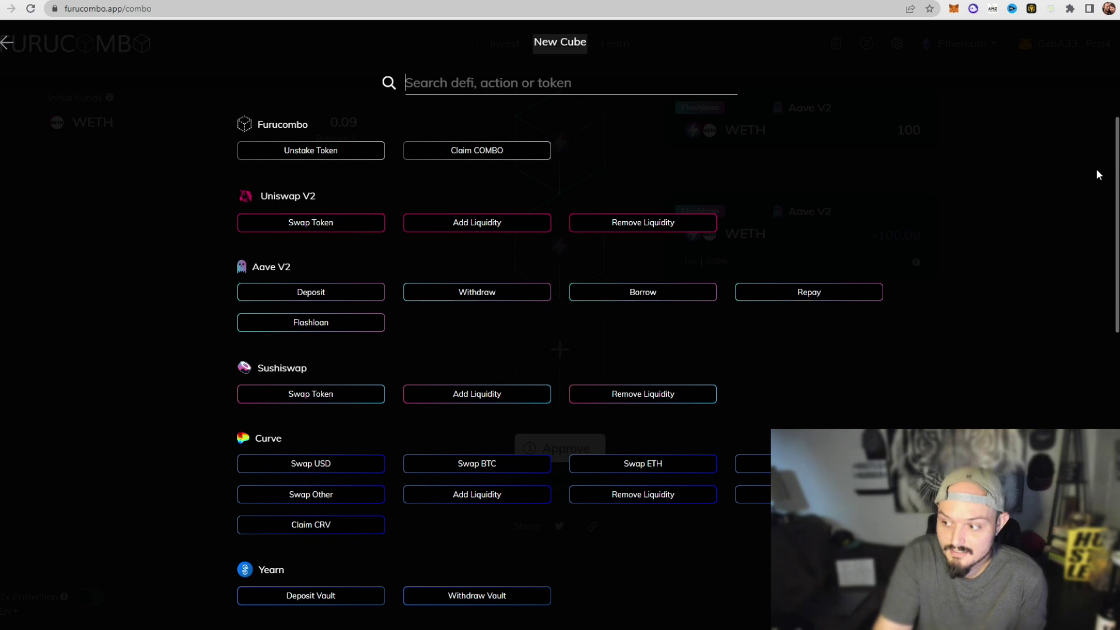
# Add a Paraswap cube swapping 100 WETH into about 28428.33883 APE.
pyautogui.moveTo(1118, 163); pyautogui.dragTo(1094, 318)
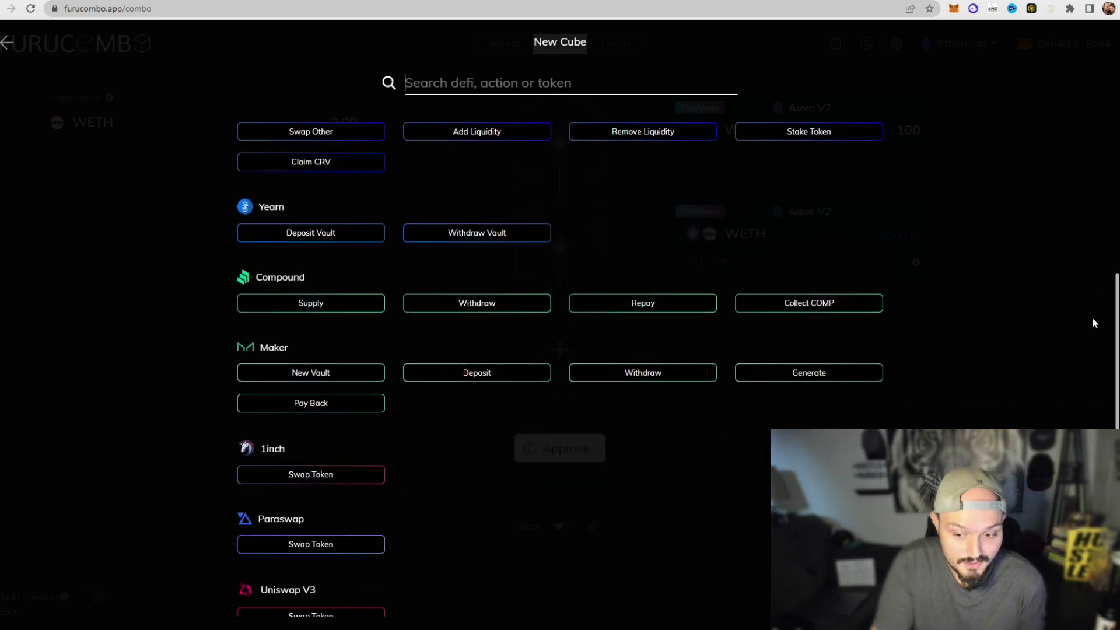
pyautogui.scroll(-1, 1093, 316)
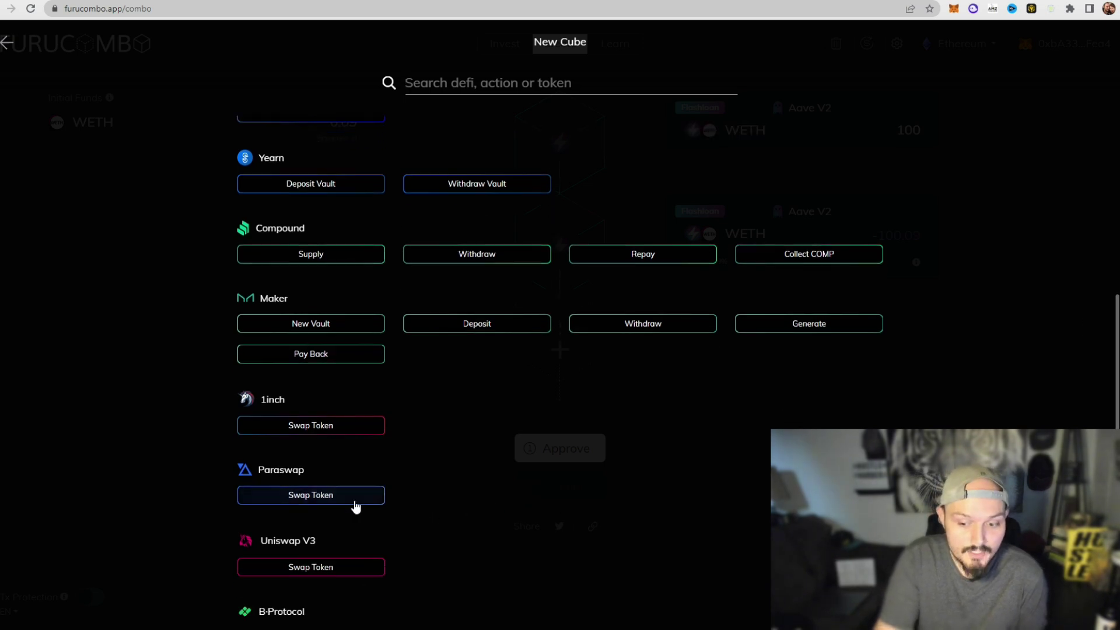
pyautogui.click(339, 495)
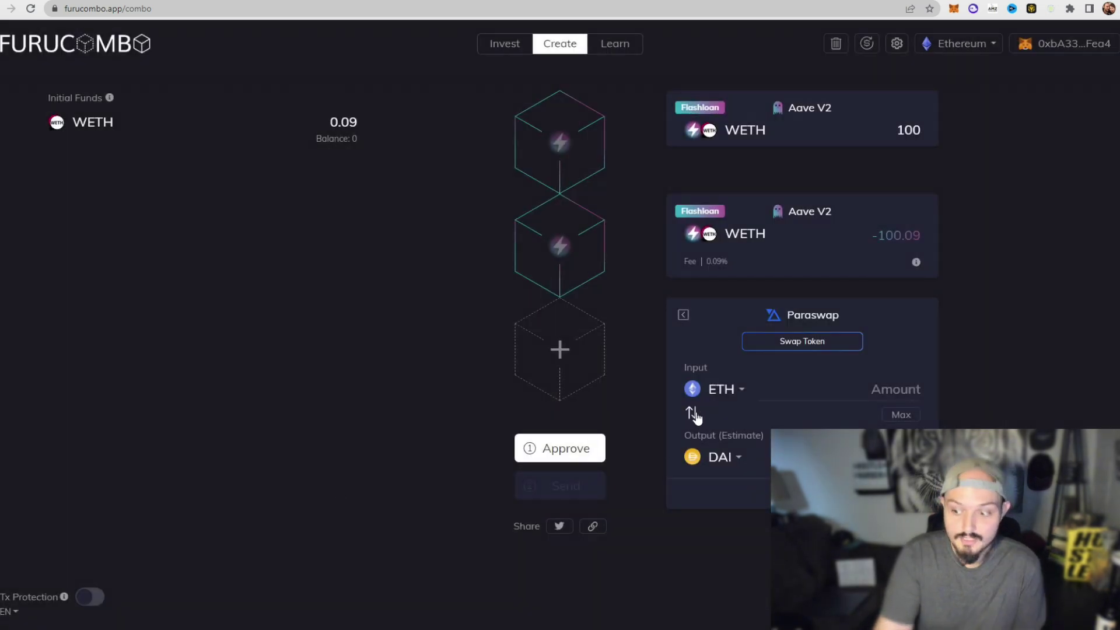
pyautogui.click(723, 391)
pyautogui.write('weth')
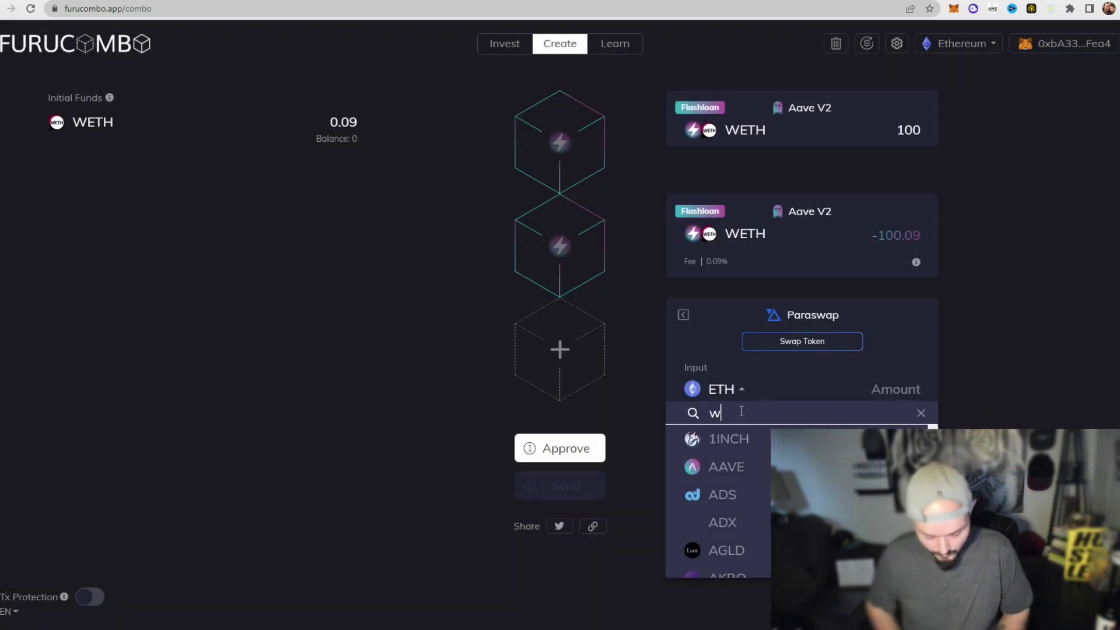
pyautogui.click(728, 439)
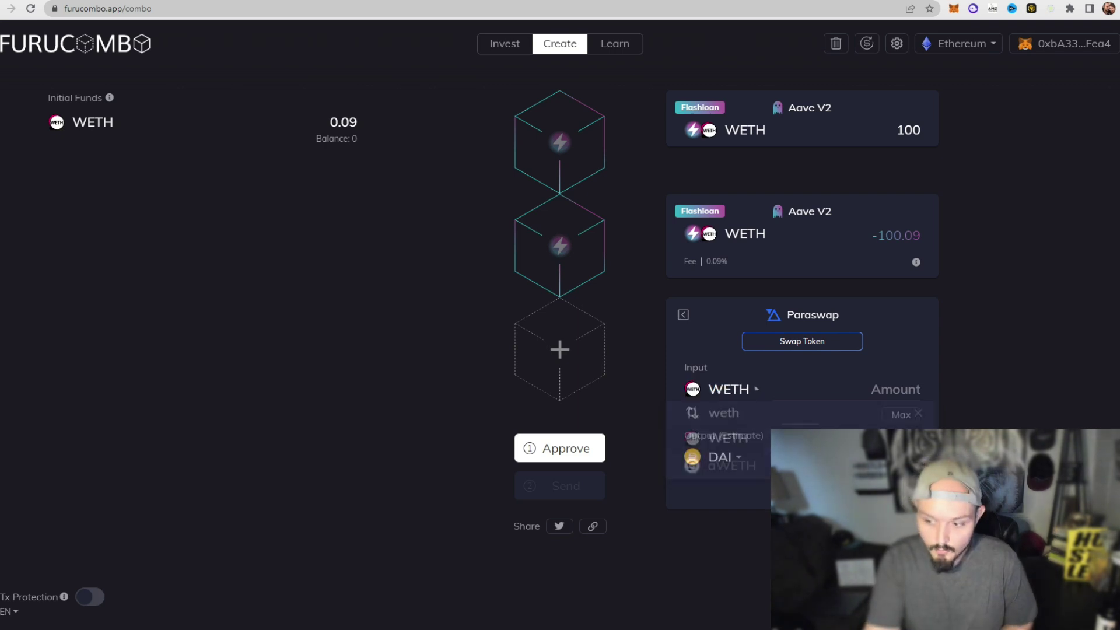
pyautogui.click(901, 386)
pyautogui.write('100')
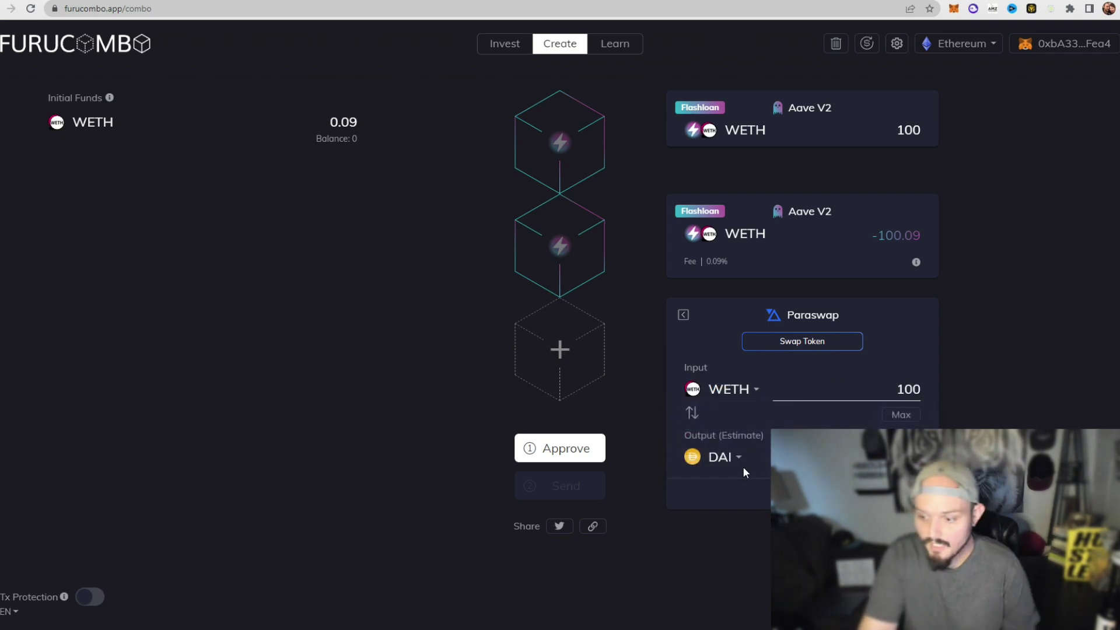
pyautogui.click(735, 456)
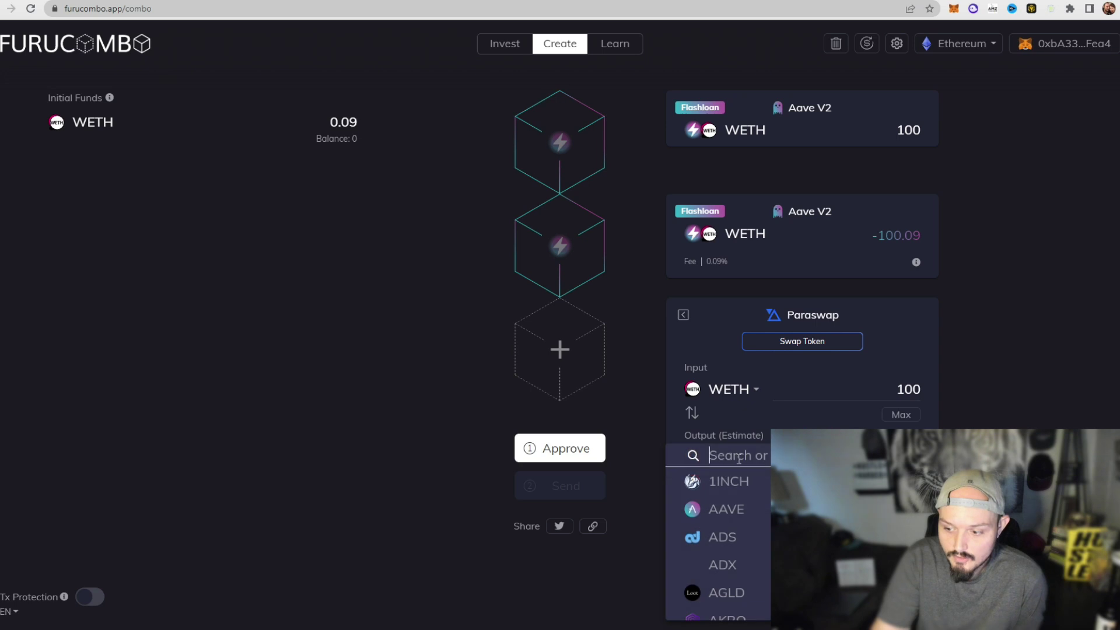
pyautogui.write('ap')
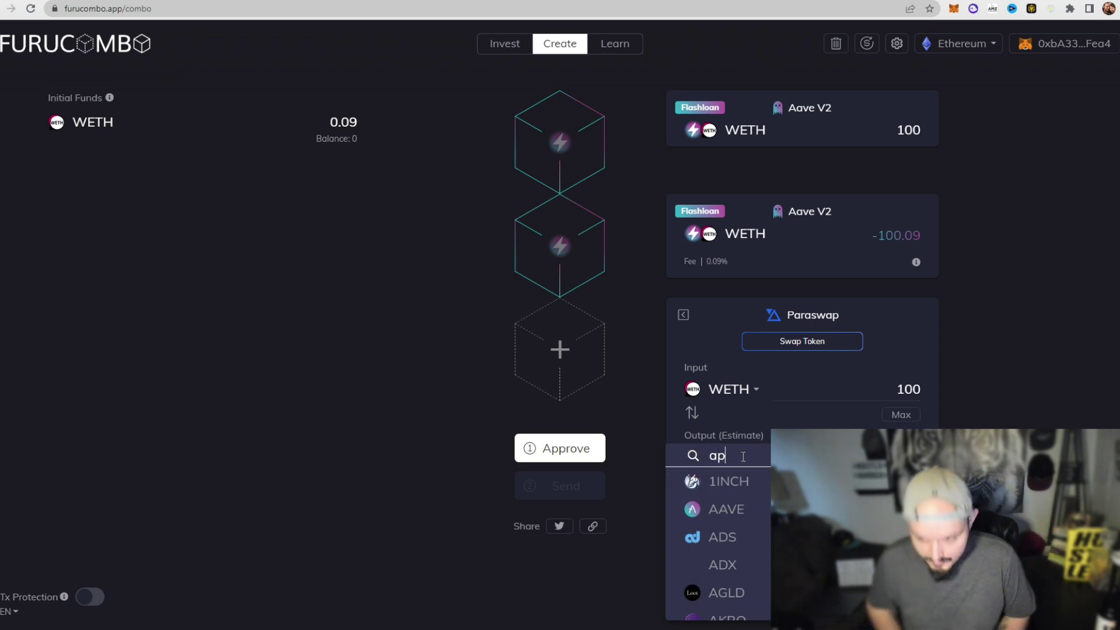
pyautogui.write('e')
pyautogui.click(745, 506)
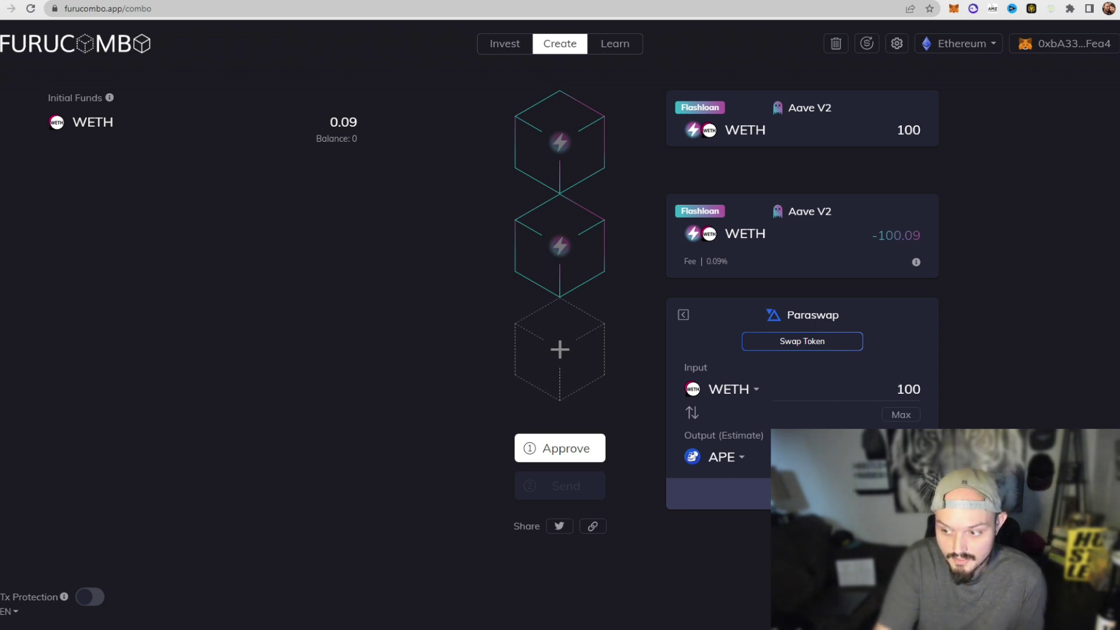
pyautogui.click(677, 493)
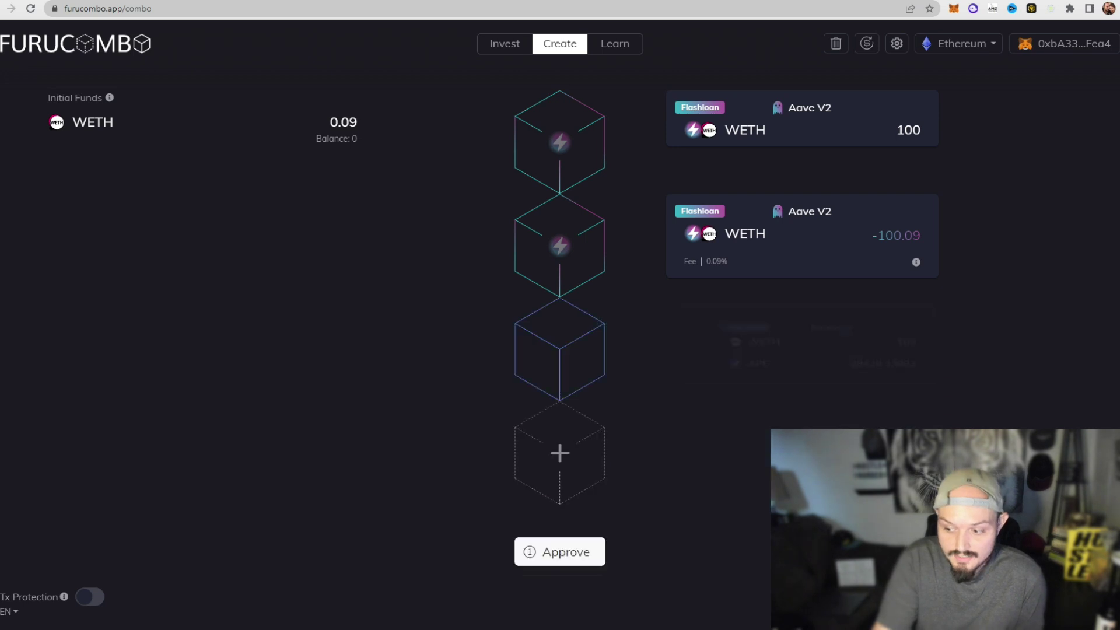
# Add a 1inch cube swapping the APE back into about 99.13196 WETH.
pyautogui.click(583, 482)
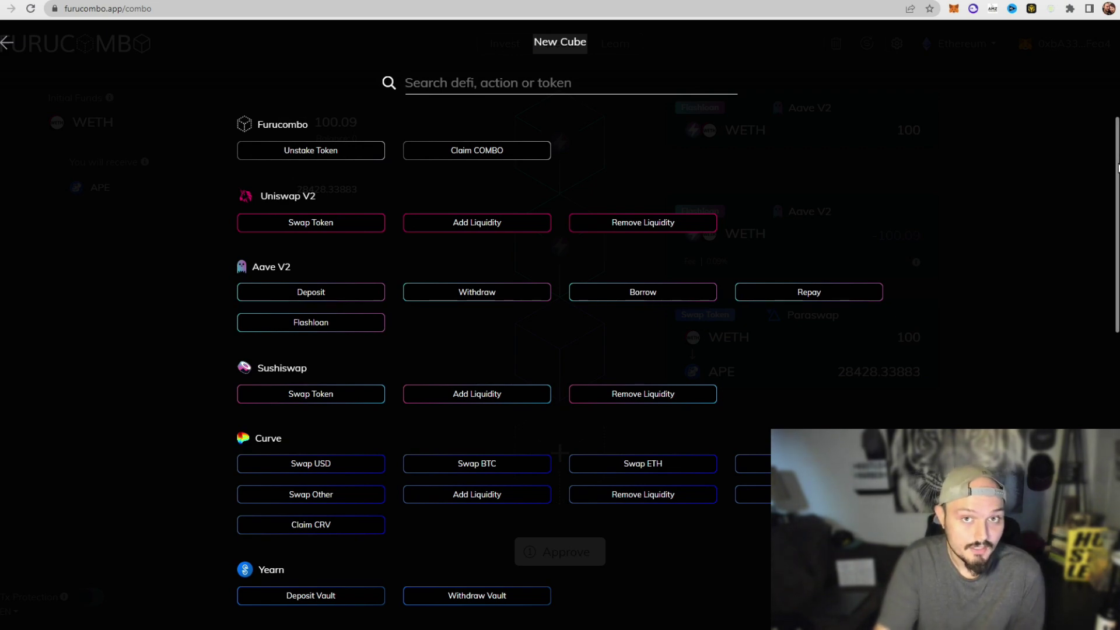
pyautogui.moveTo(1119, 169); pyautogui.dragTo(1083, 392)
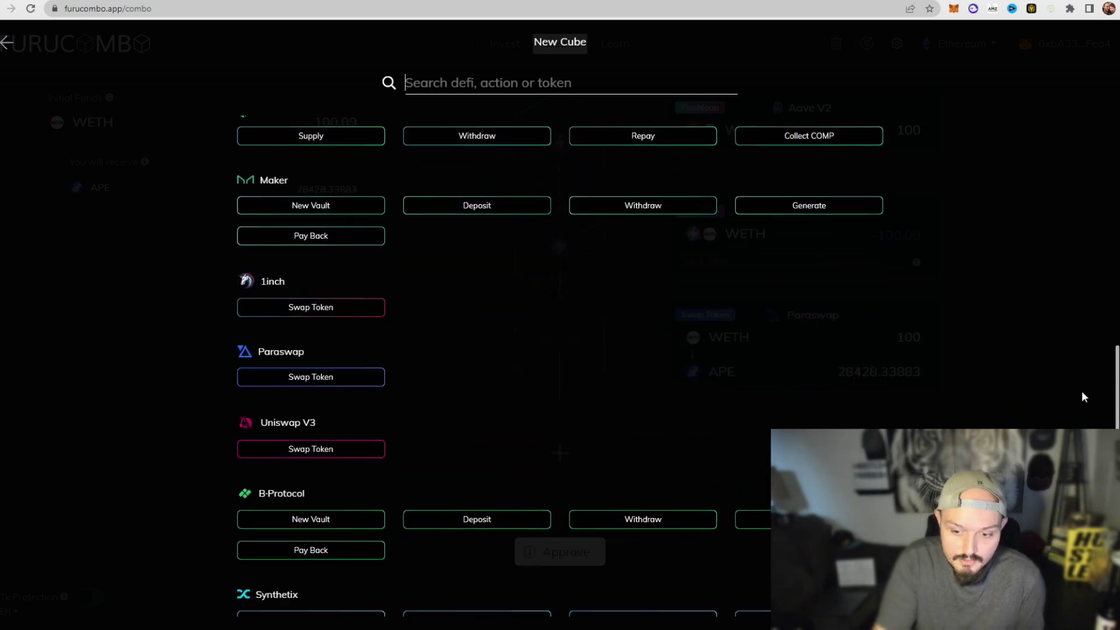
pyautogui.click(346, 319)
pyautogui.click(692, 516)
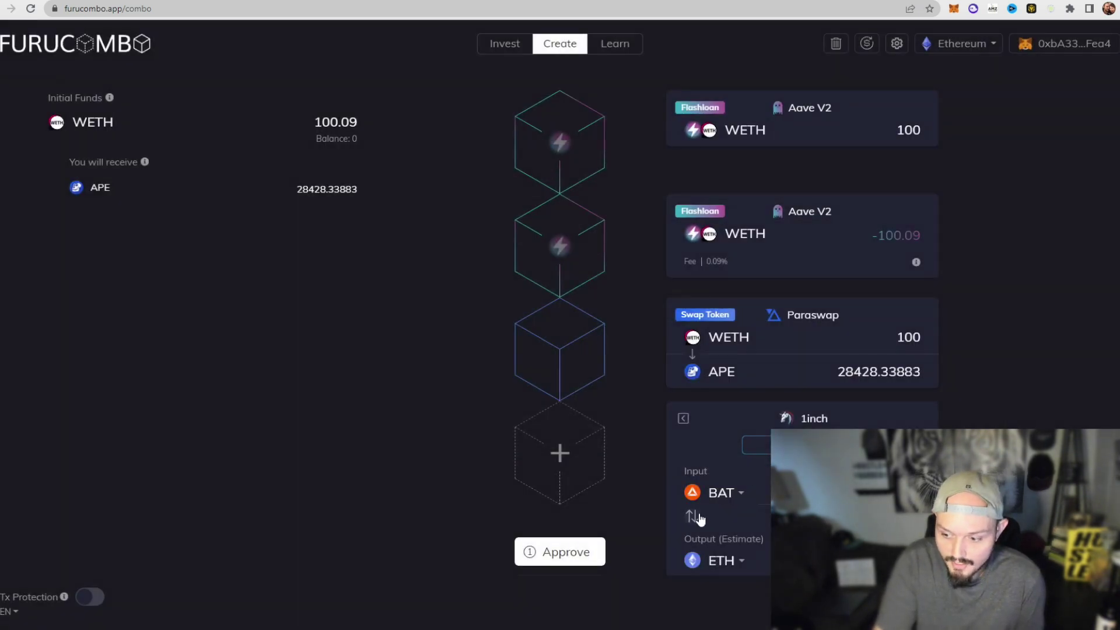
pyautogui.click(722, 493)
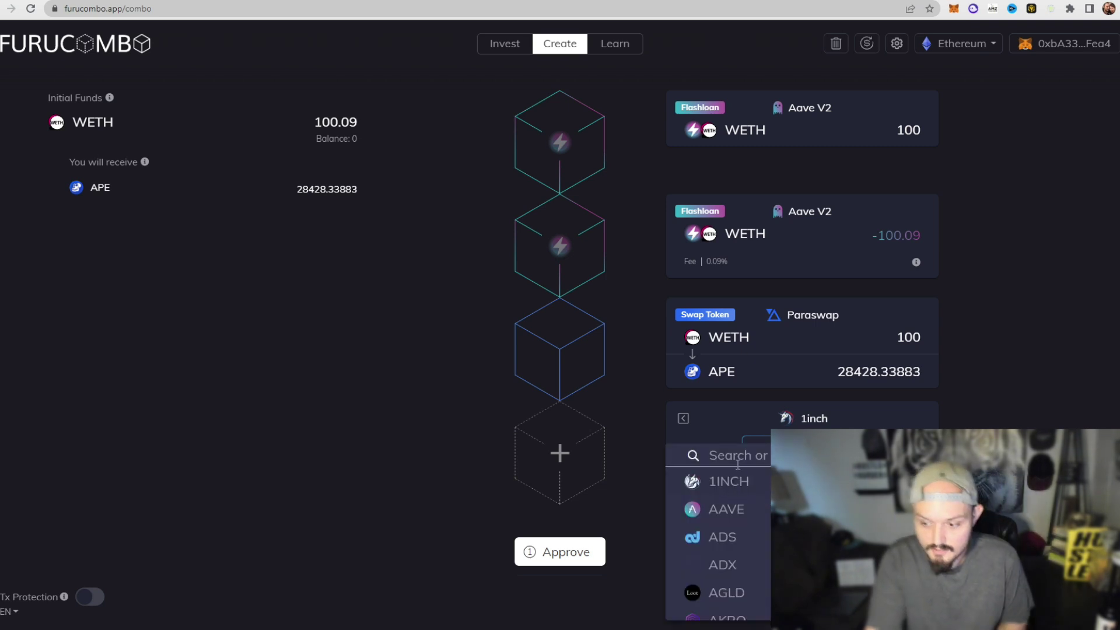
pyautogui.write('ape')
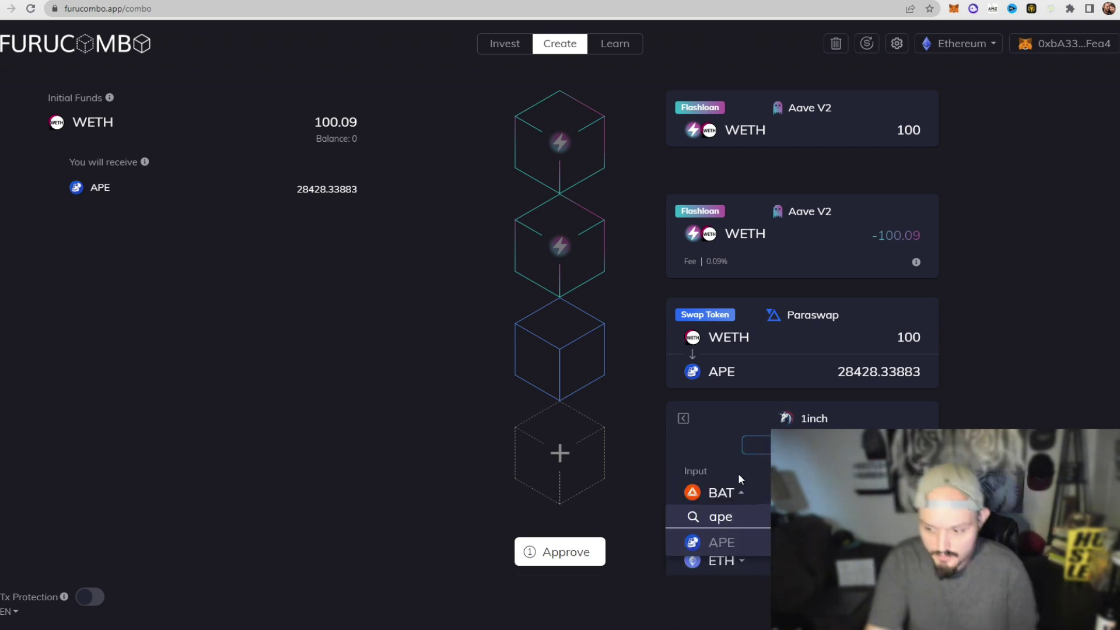
pyautogui.click(725, 540)
pyautogui.click(727, 562)
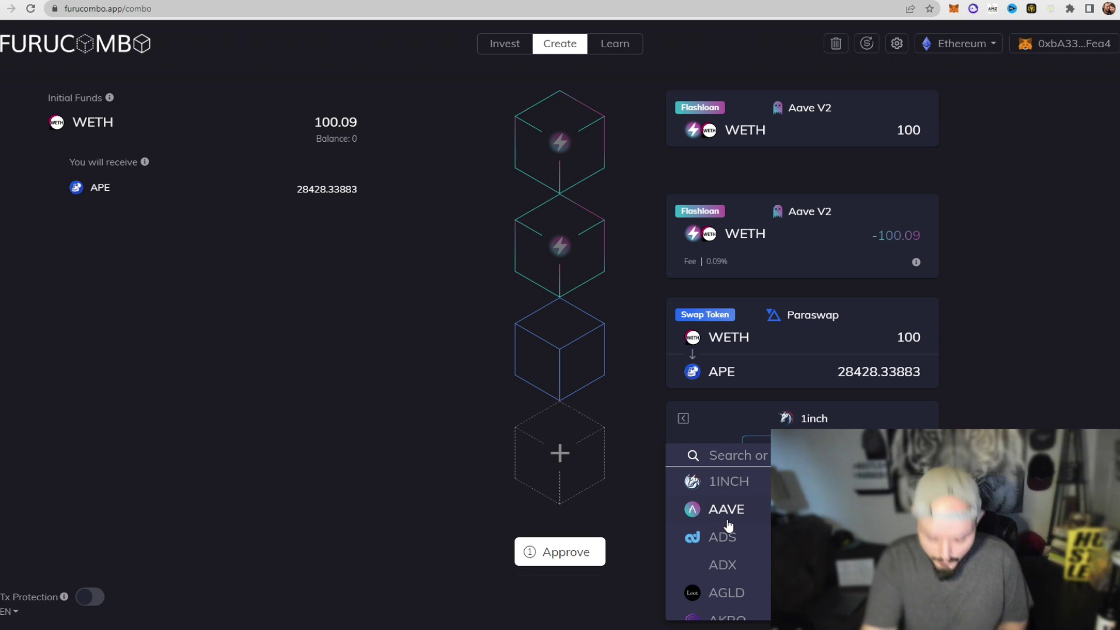
pyautogui.write('weth')
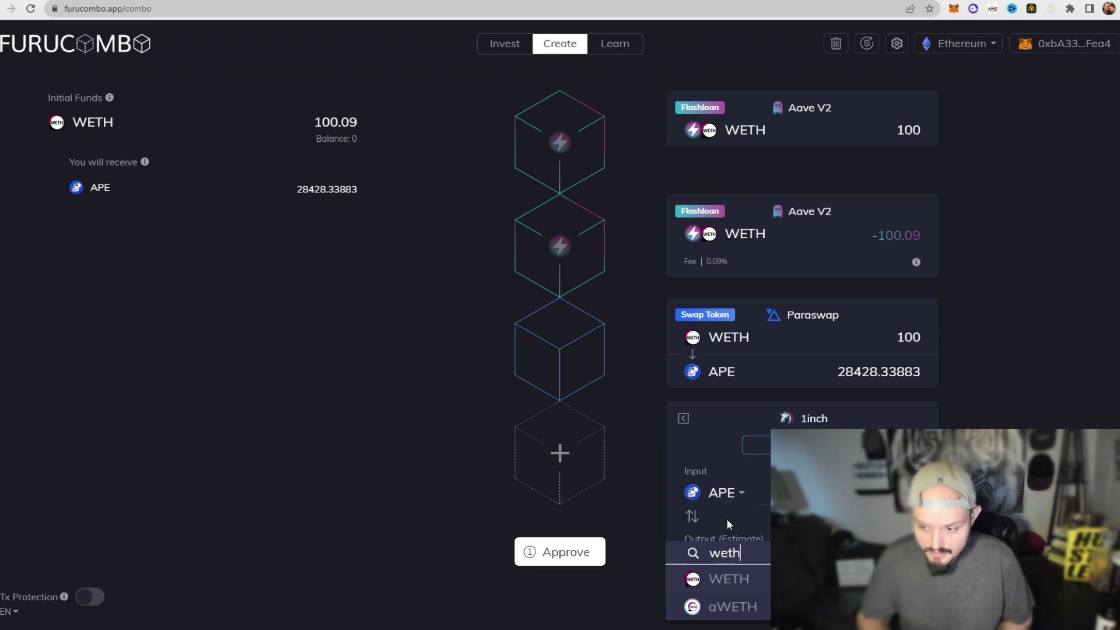
pyautogui.click(748, 581)
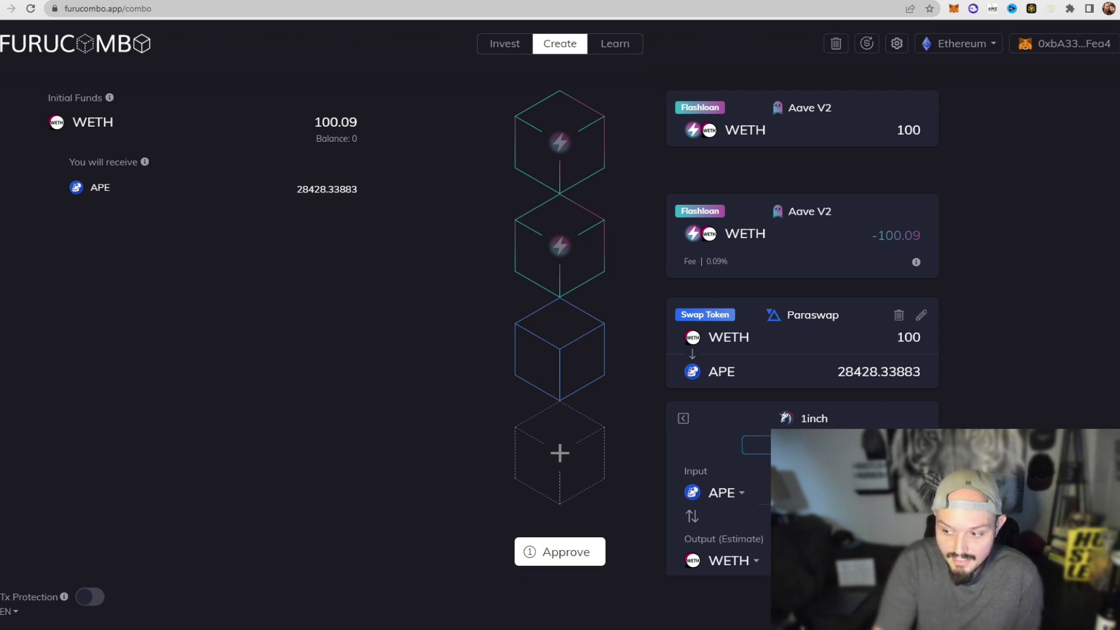
pyautogui.scroll(-1, 802, 350)
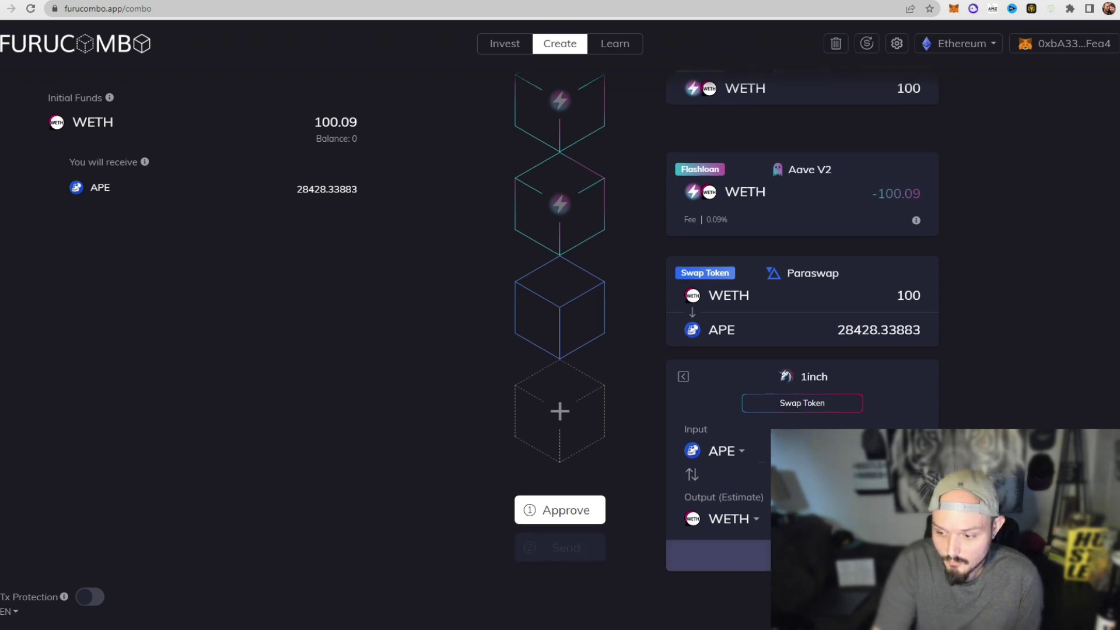
pyautogui.click(805, 401)
# Move the Aave V2 flashloan repayment cube below the 1inch swap.
pyautogui.scroll(1, 295, 214)
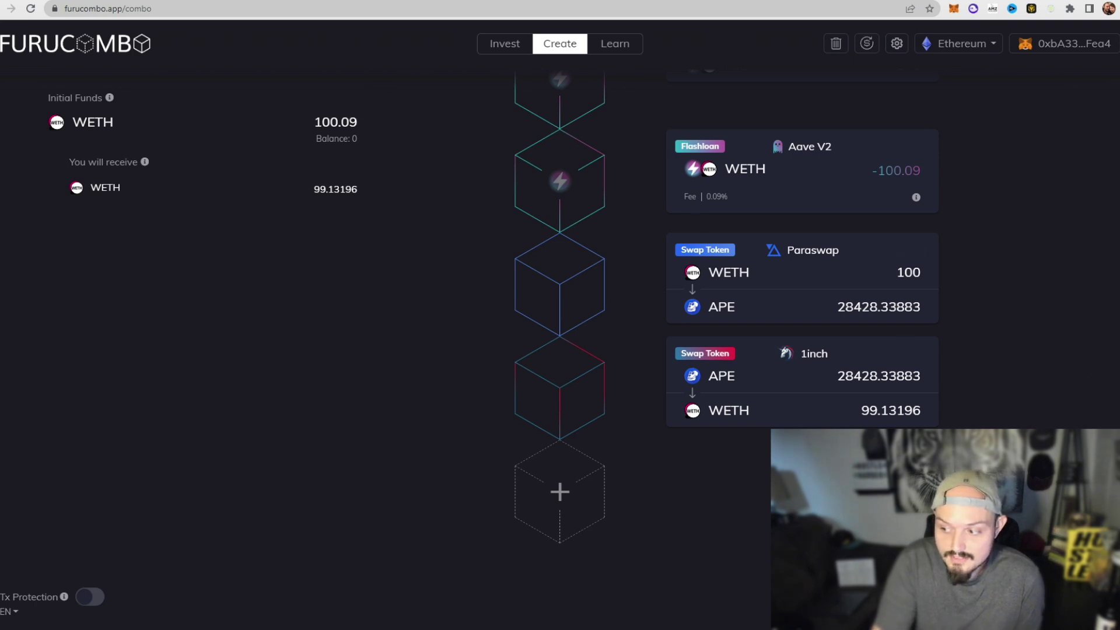
pyautogui.scroll(1, 1022, 383)
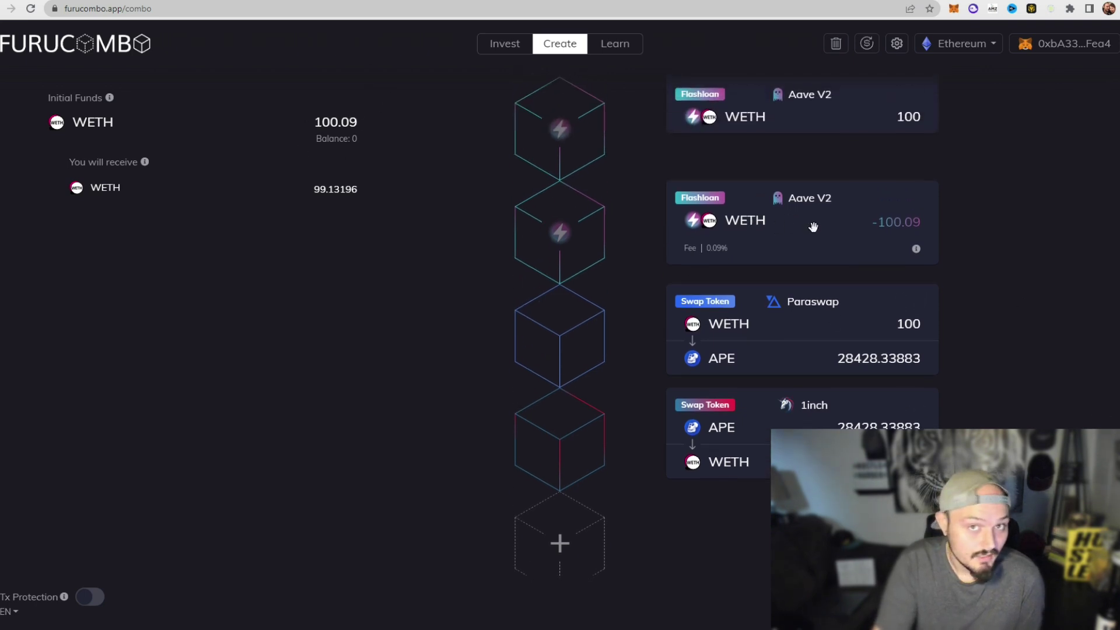
pyautogui.moveTo(568, 230); pyautogui.dragTo(569, 444)
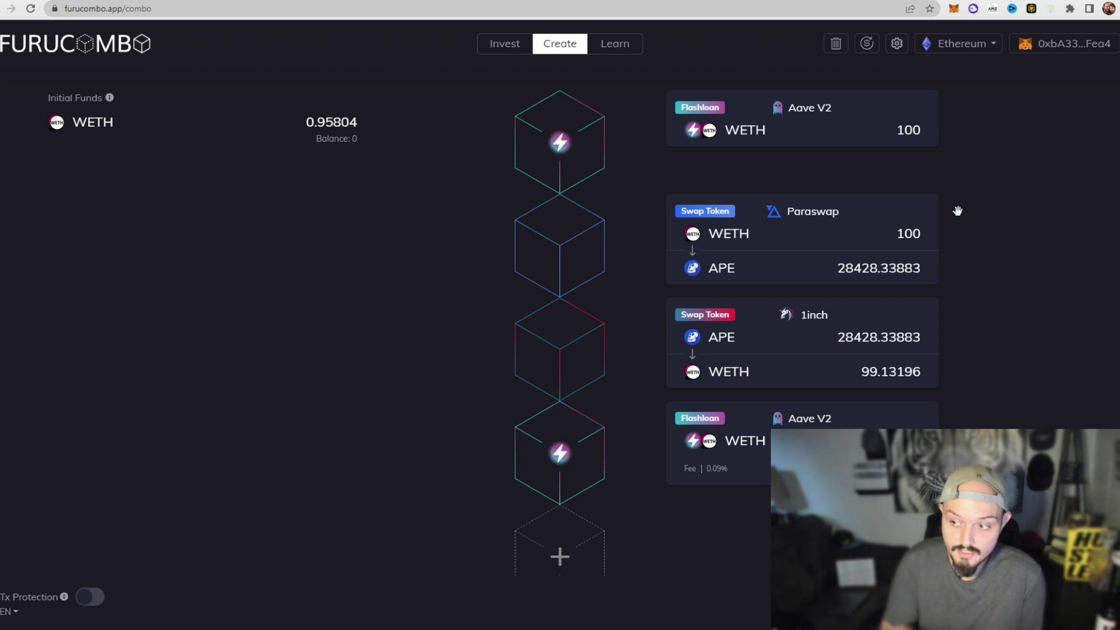
# Refresh prices so Paraswap estimates 28464.29375 APE, leaving 35.95492 APE to receive.
pyautogui.moveTo(778, 130)
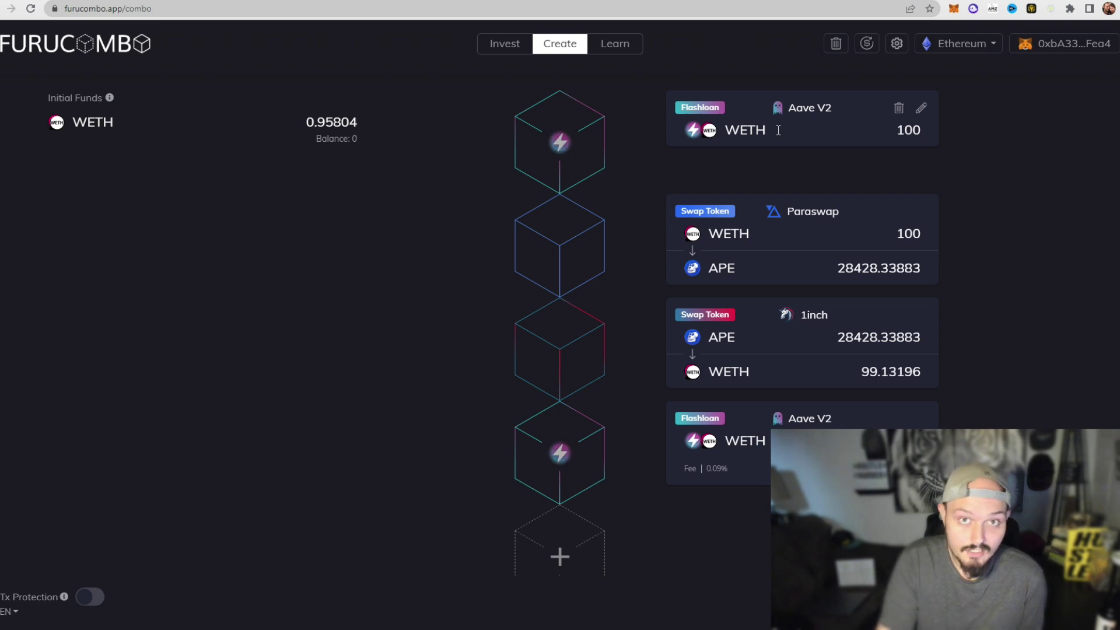
pyautogui.moveTo(814, 250)
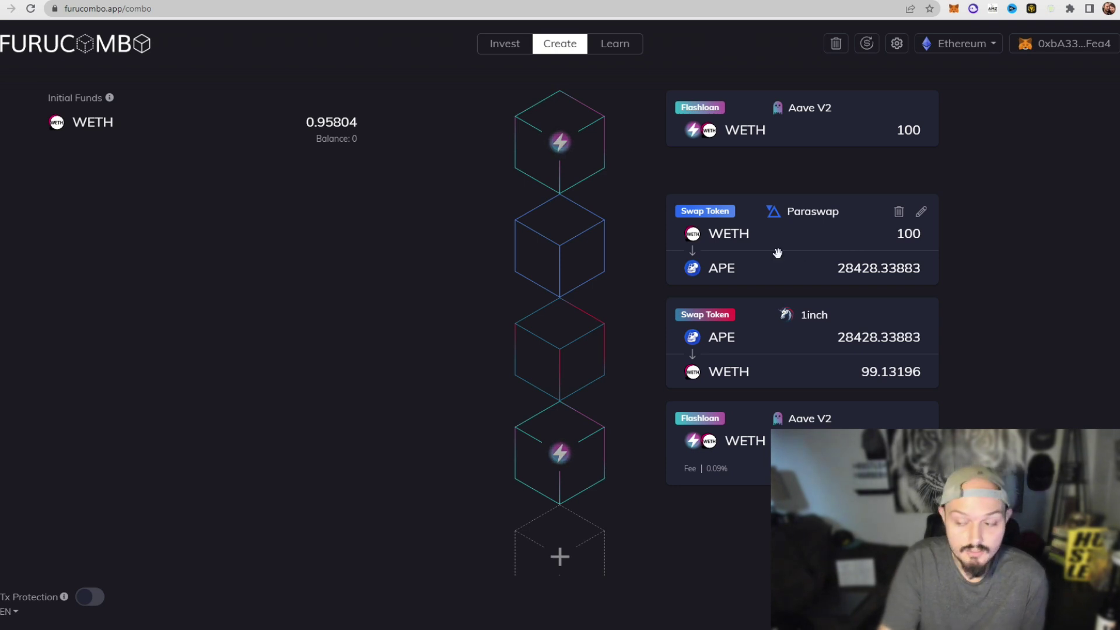
pyautogui.moveTo(785, 312)
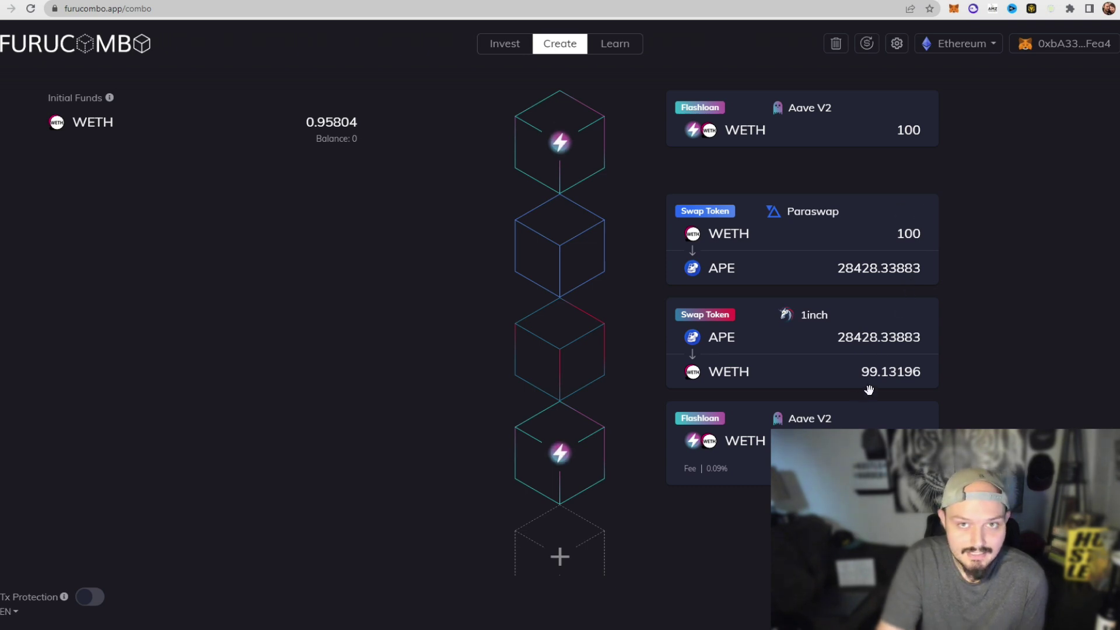
pyautogui.click(874, 46)
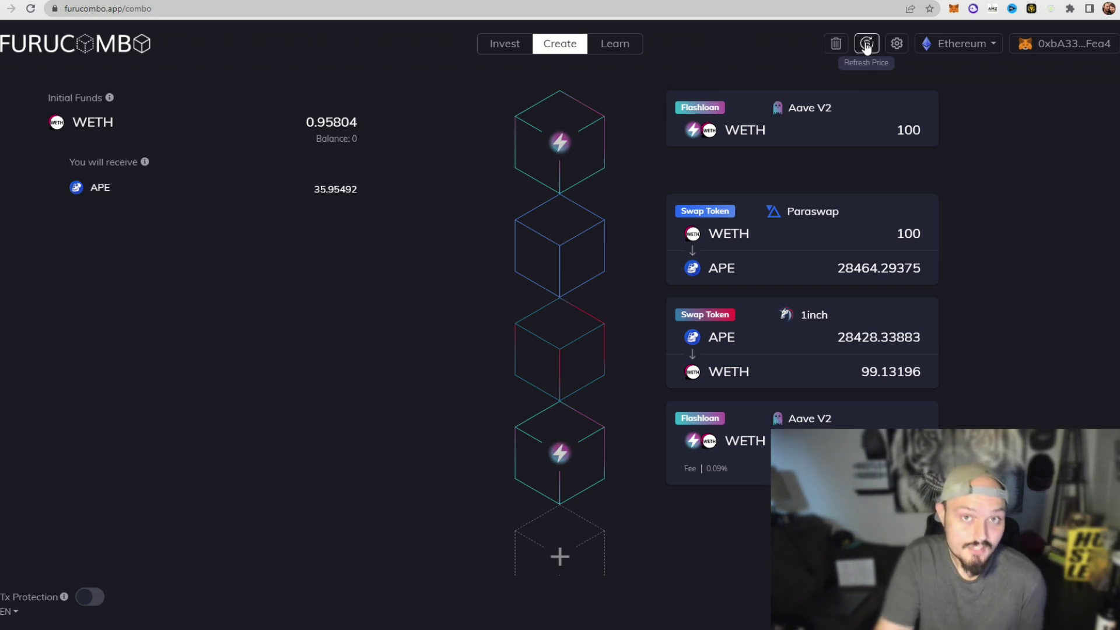
pyautogui.moveTo(943, 235)
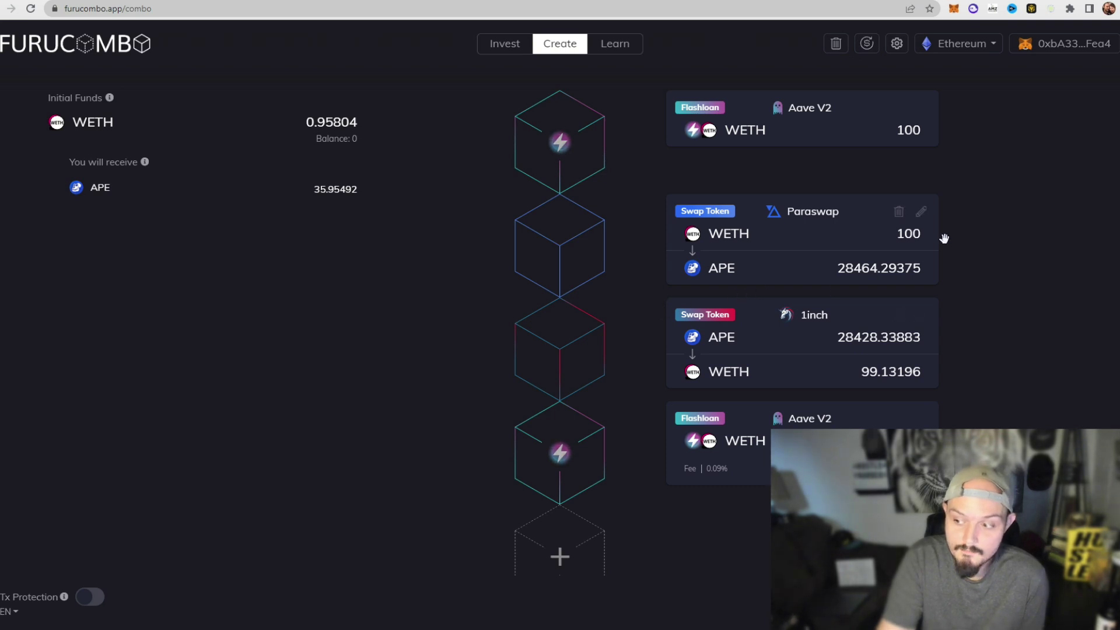
# Reopen the Paraswap cube and browse its output token list without changing it.
pyautogui.click(922, 213)
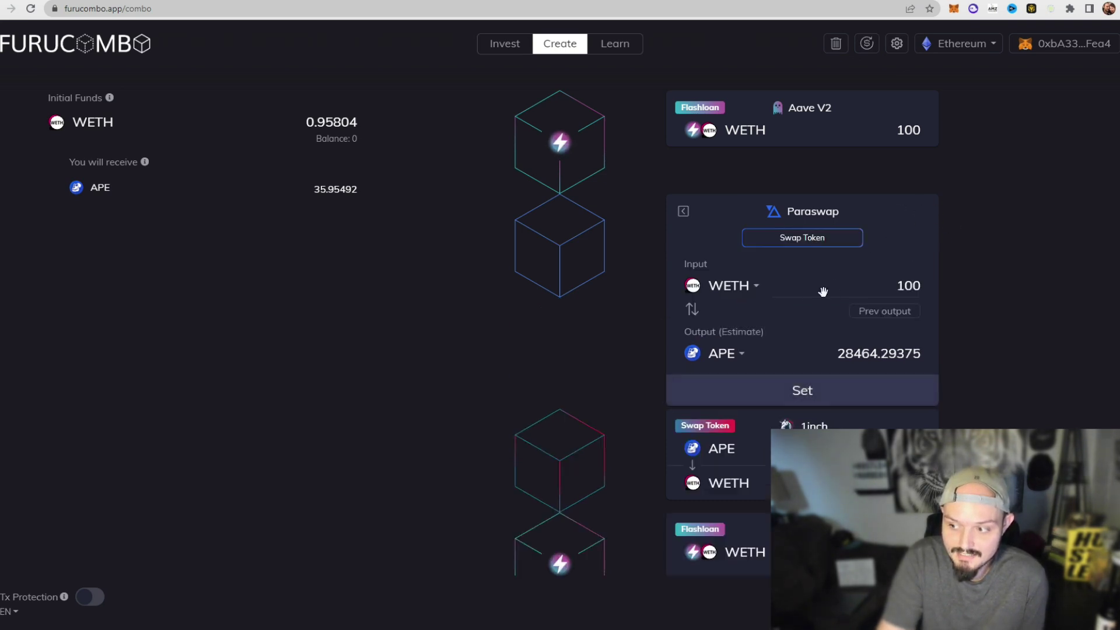
pyautogui.click(741, 354)
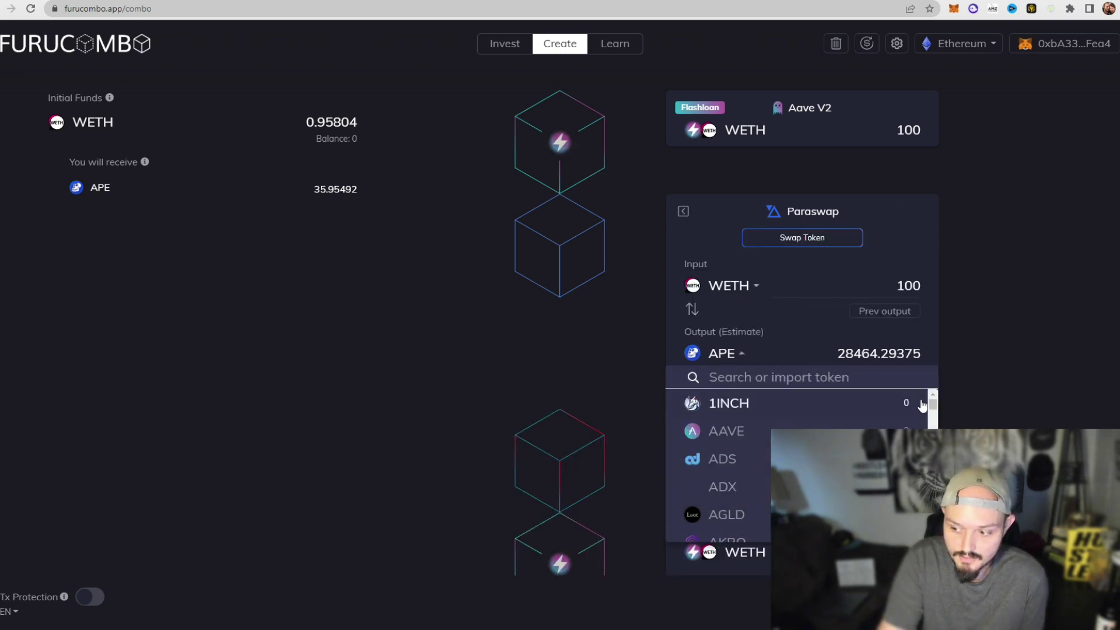
pyautogui.moveTo(933, 407); pyautogui.dragTo(938, 447)
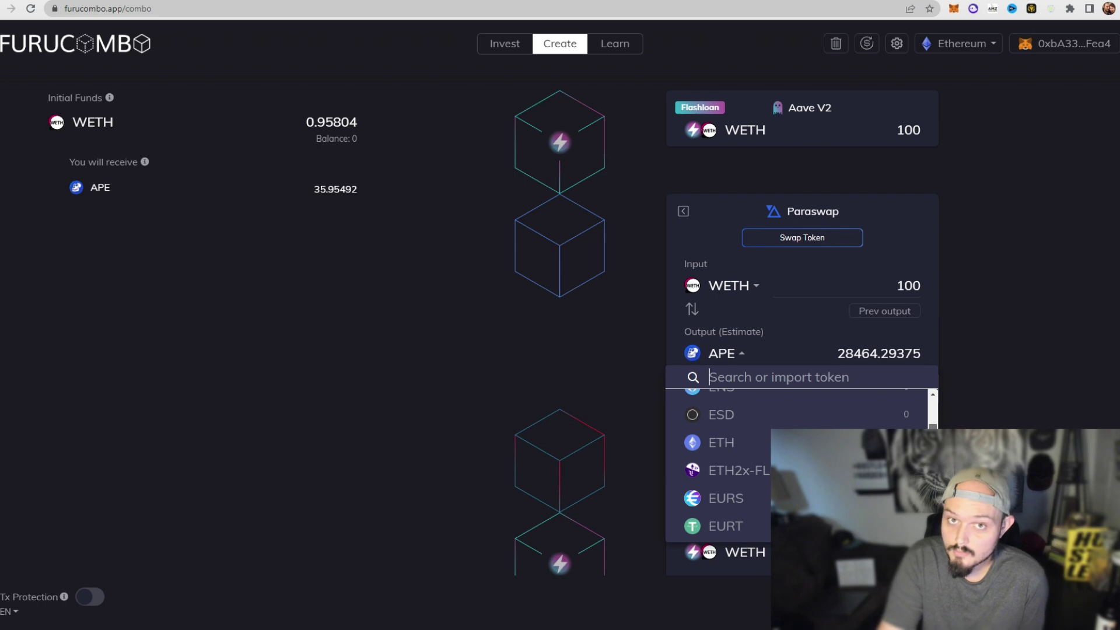
pyautogui.moveTo(937, 447); pyautogui.dragTo(966, 380)
pyautogui.click(966, 378)
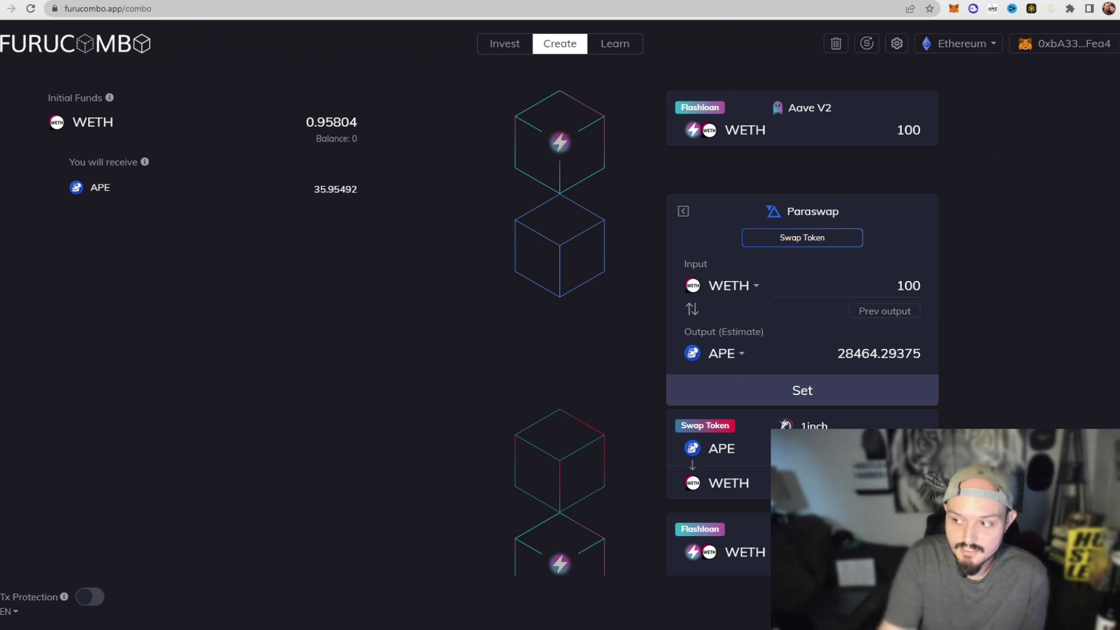
pyautogui.scroll(-3, 1116, 246)
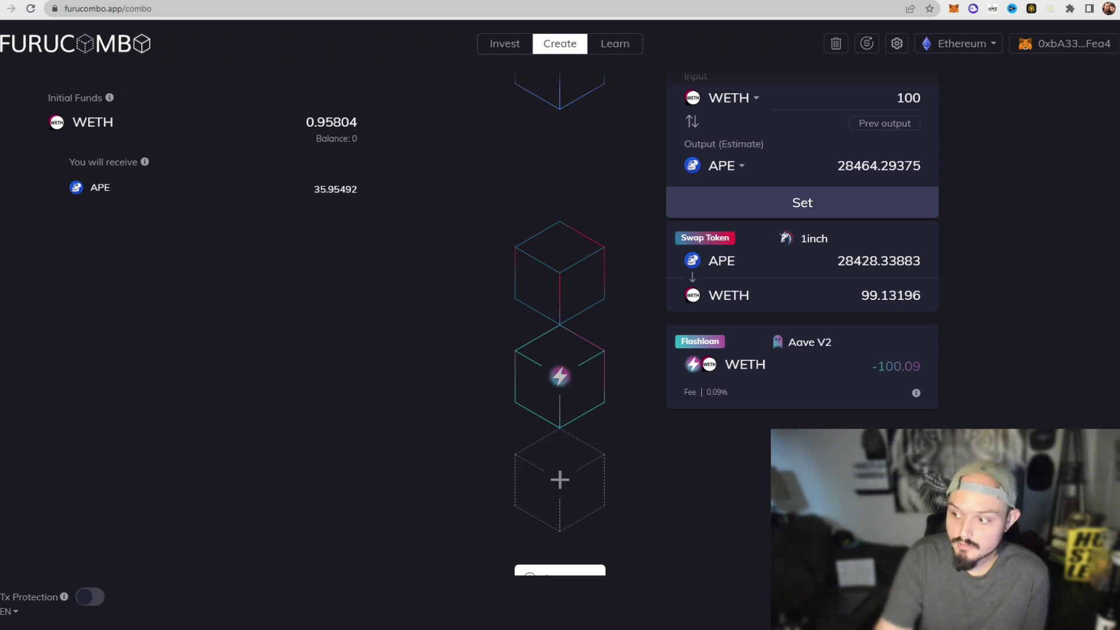
pyautogui.scroll(-3, 727, 325)
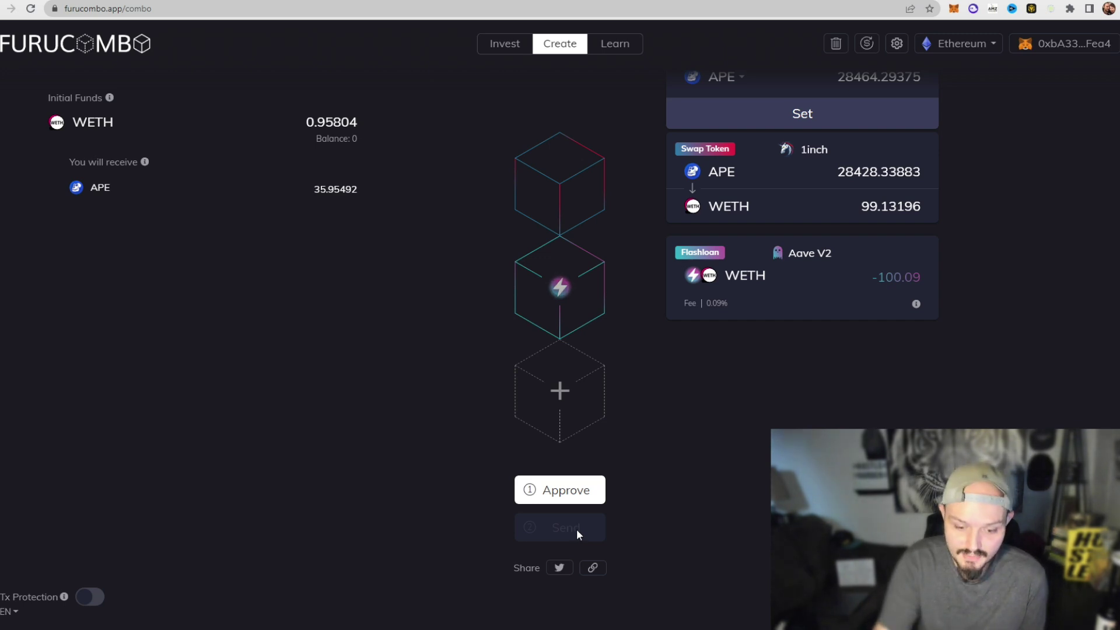
# Switch on Tx Protection for the combo.
pyautogui.click(89, 596)
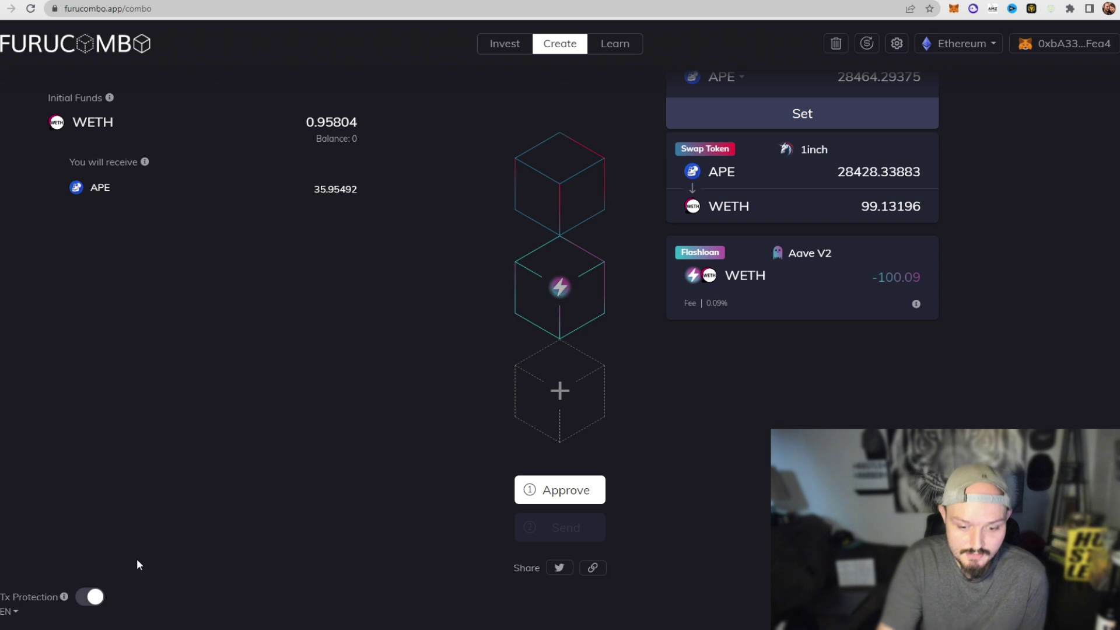